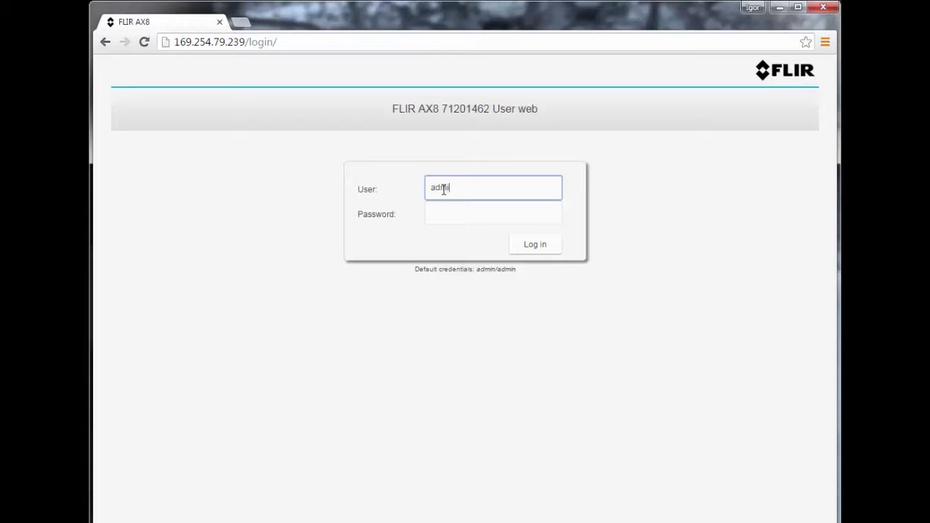
Log in to the camera with the default user name and password
{"action": "type", "text": "n"}
{"action": "key", "text": "Tab"}
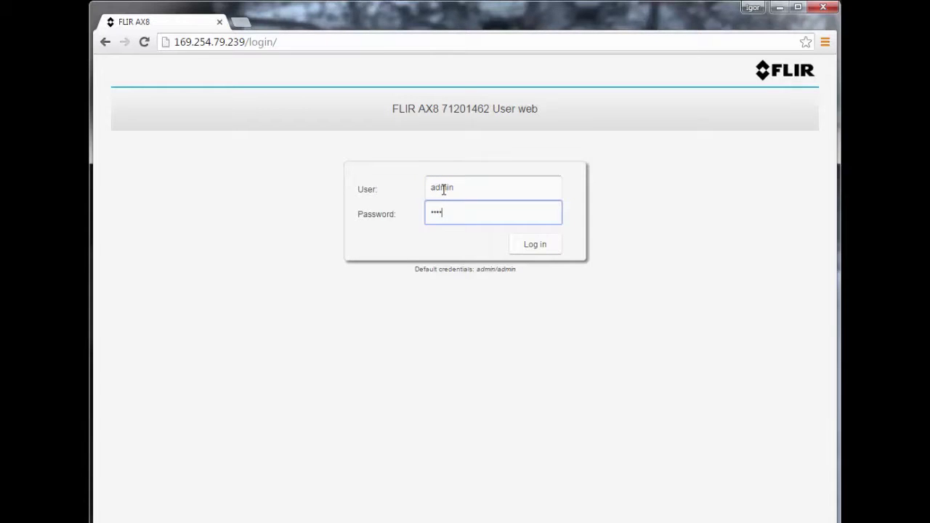
{"action": "left_click", "coordinate": [527, 247]}
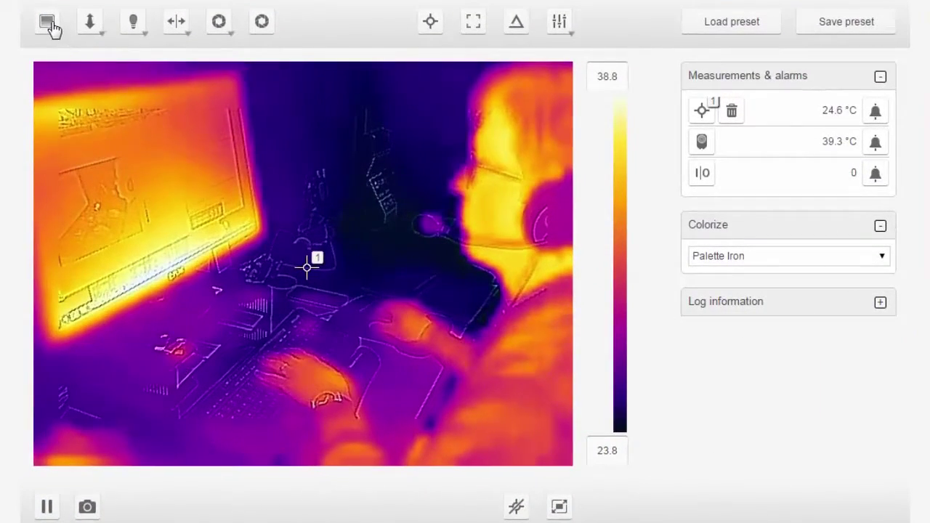
Cycle the image mode through Thermal and Visual, back to Thermal MSX, and bring up object distance
{"action": "left_click", "coordinate": [50, 26]}
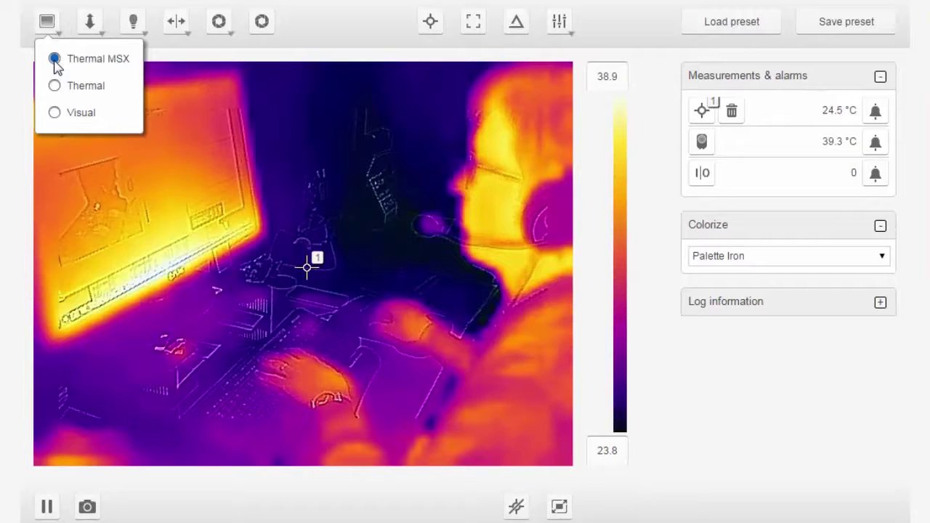
{"action": "left_click", "coordinate": [55, 86]}
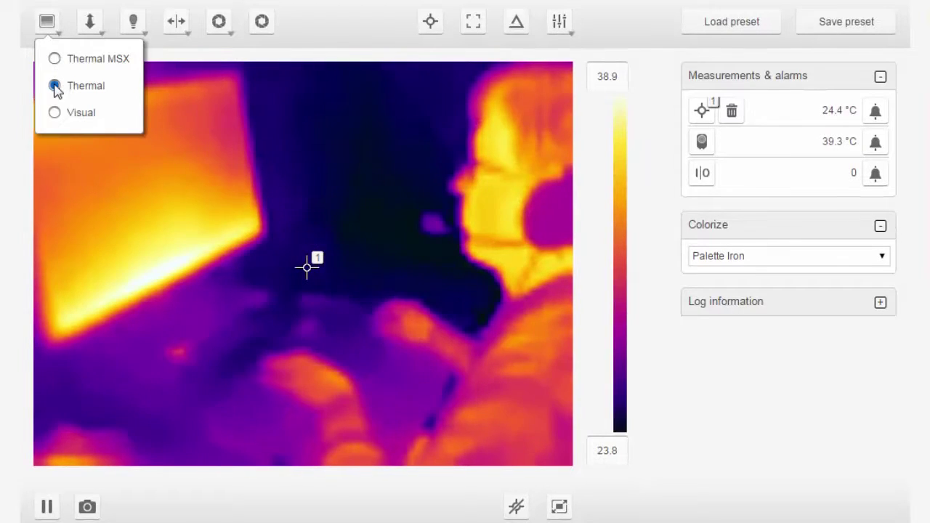
{"action": "left_click", "coordinate": [55, 114]}
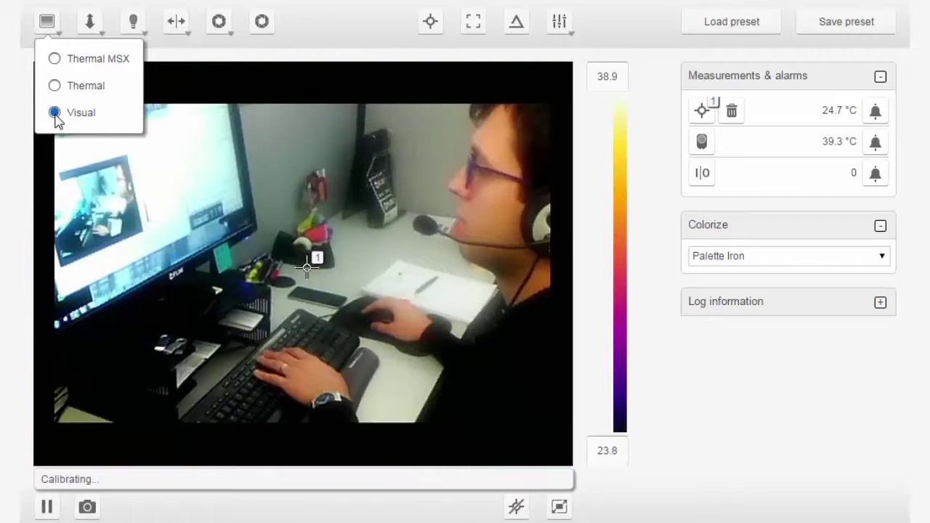
{"action": "left_click", "coordinate": [55, 59]}
{"action": "left_click", "coordinate": [90, 23]}
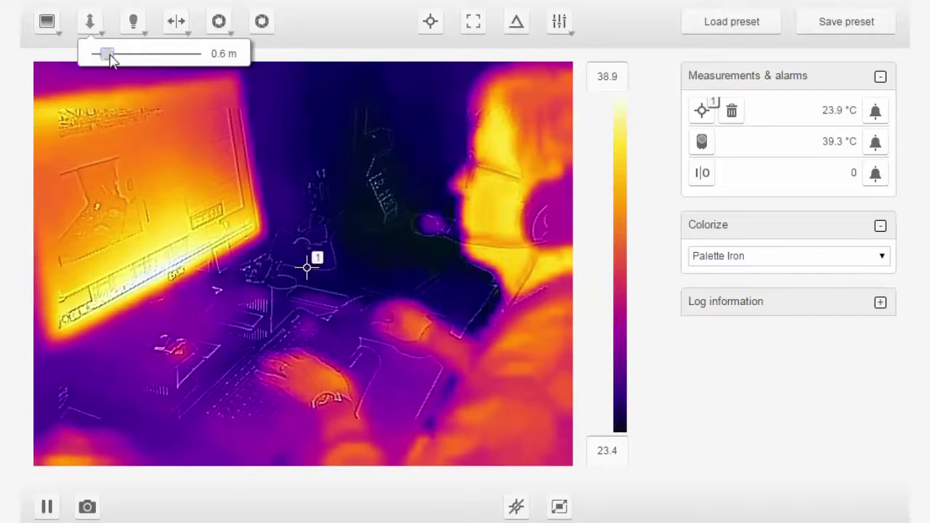
Check object distance, lamp and horizontal flip settings, leaving each unchanged
{"action": "left_click_drag", "start_coordinate": [148, 58], "coordinate": [199, 58]}
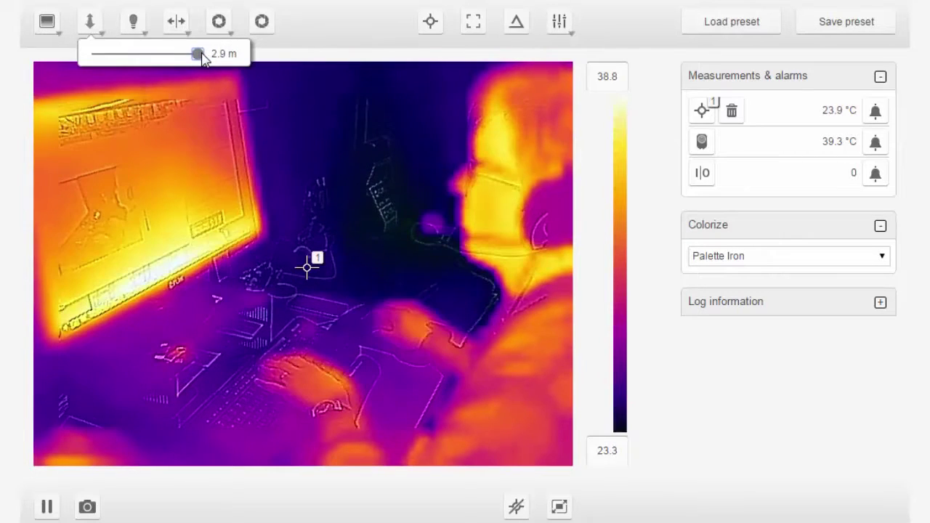
{"action": "left_click_drag", "start_coordinate": [182, 56], "coordinate": [122, 60]}
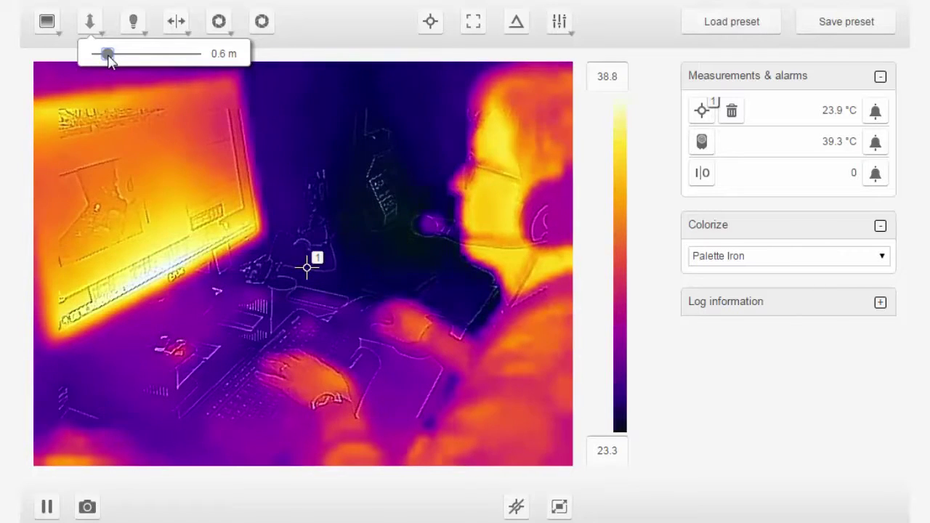
{"action": "left_click", "coordinate": [134, 29]}
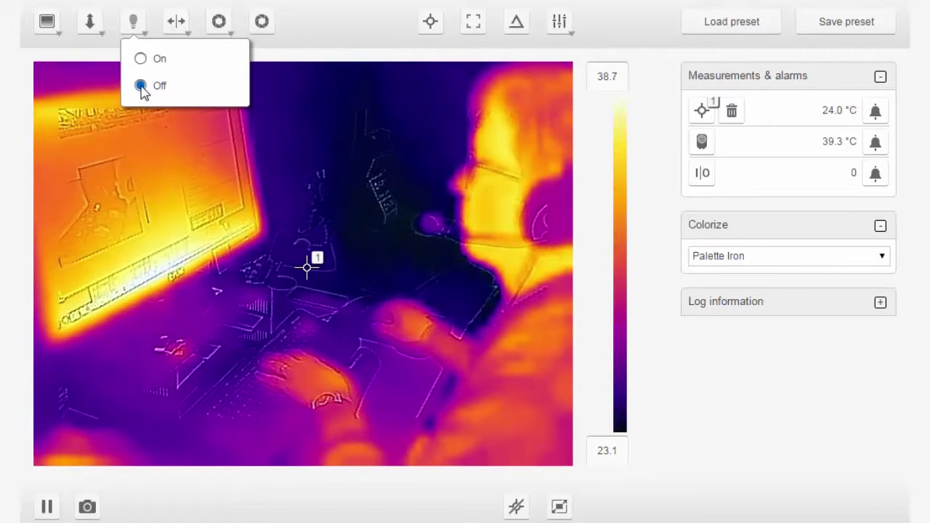
{"action": "left_click", "coordinate": [178, 29]}
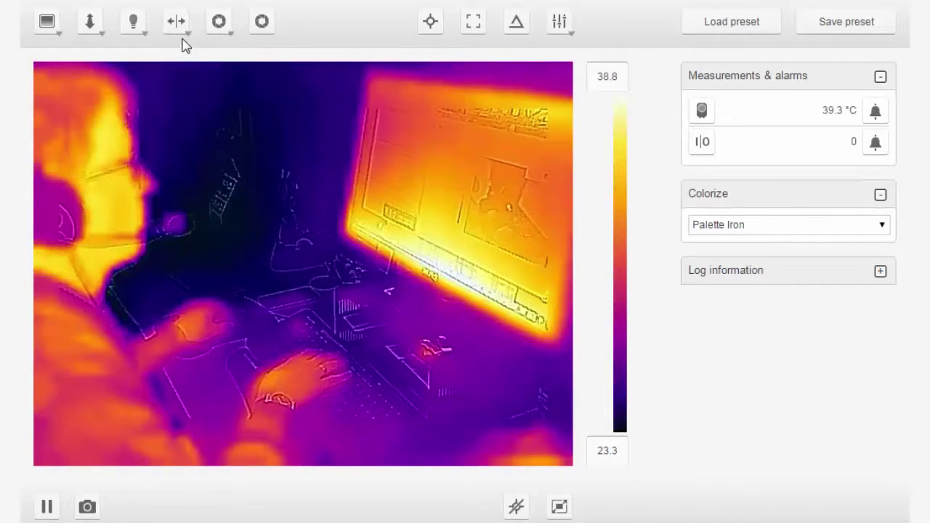
{"action": "left_click", "coordinate": [183, 45]}
{"action": "left_click", "coordinate": [184, 60]}
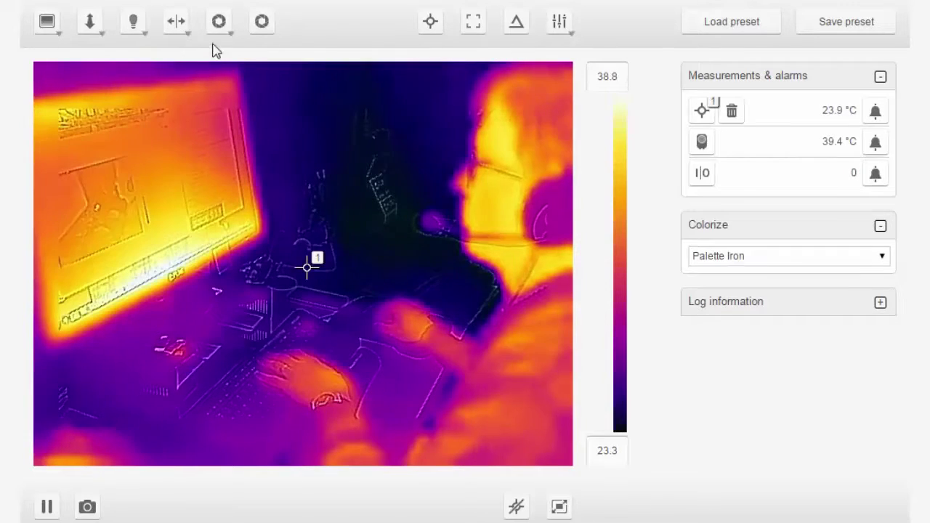
Leave automatic calibration on Auto and run a manual calibration
{"action": "left_click", "coordinate": [220, 23]}
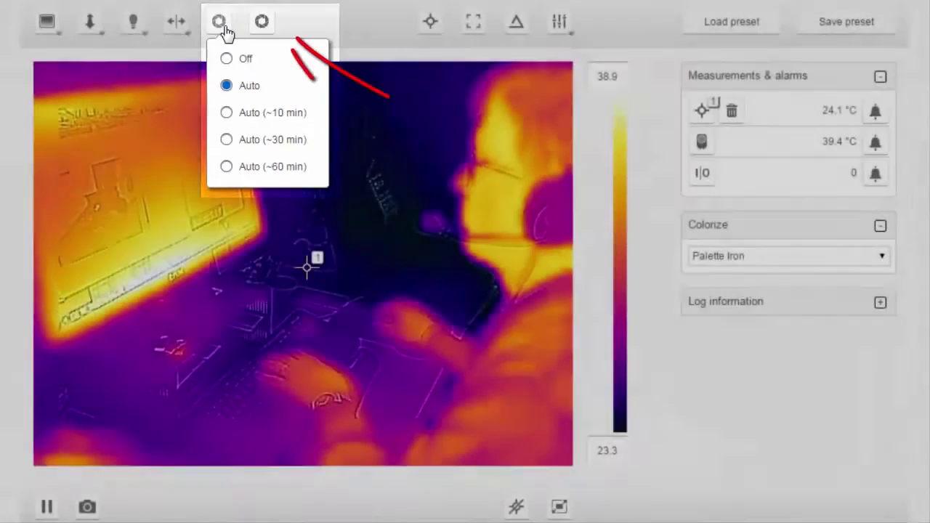
{"action": "left_click", "coordinate": [225, 29]}
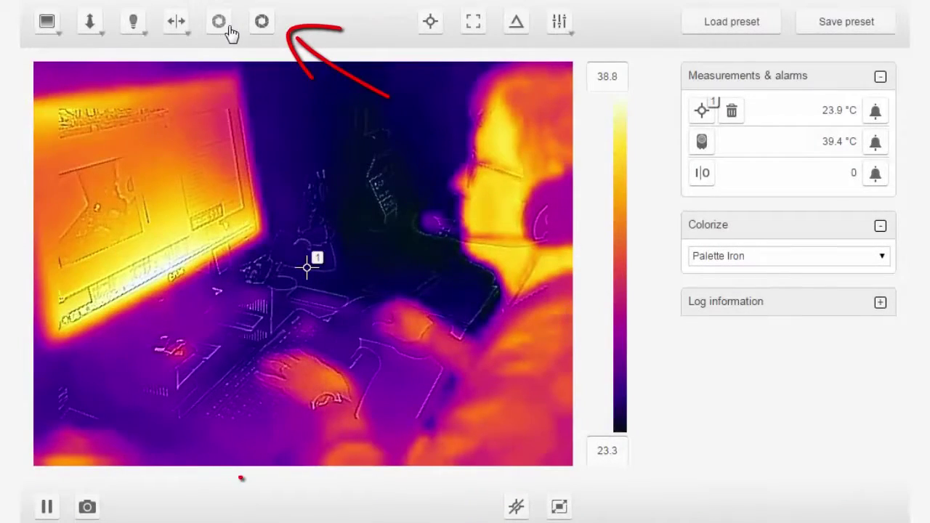
{"action": "left_click", "coordinate": [263, 29]}
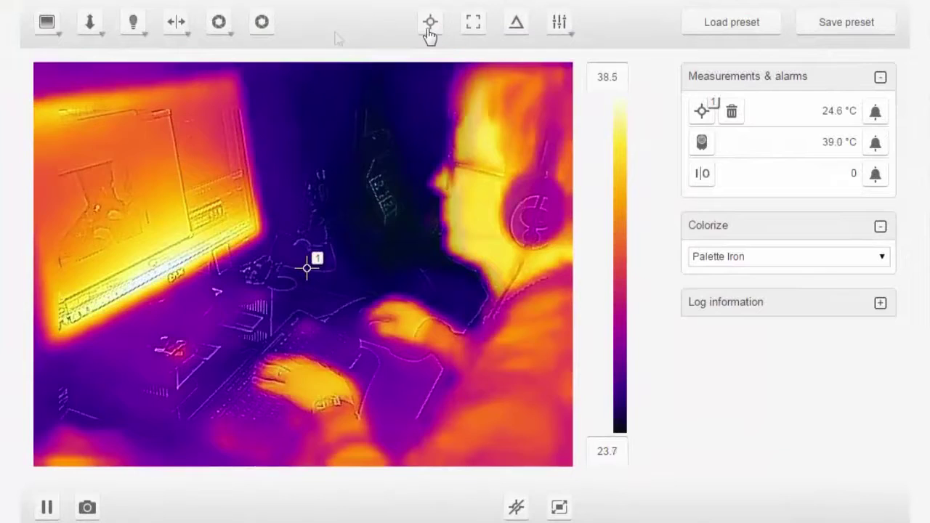
Add spots 2 and 3, placing spot 3 on the dark background
{"action": "left_click", "coordinate": [430, 33]}
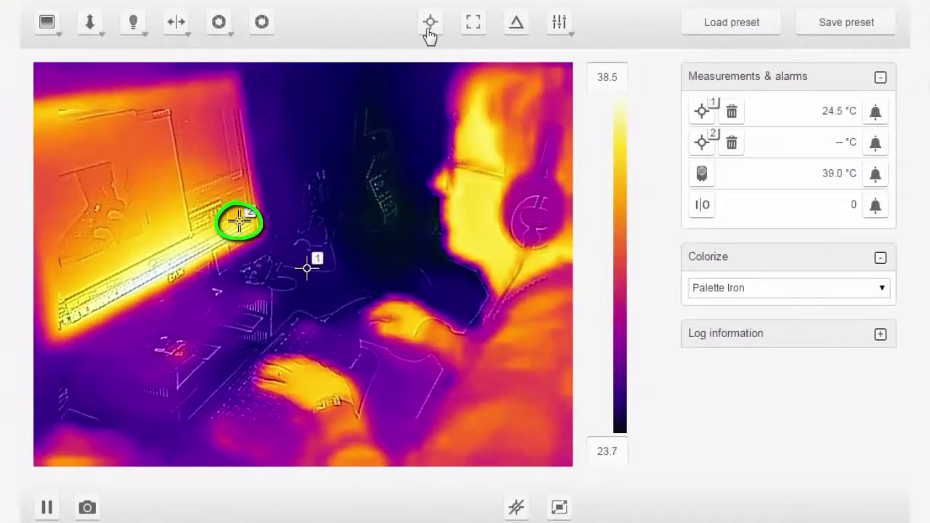
{"action": "left_click", "coordinate": [430, 33]}
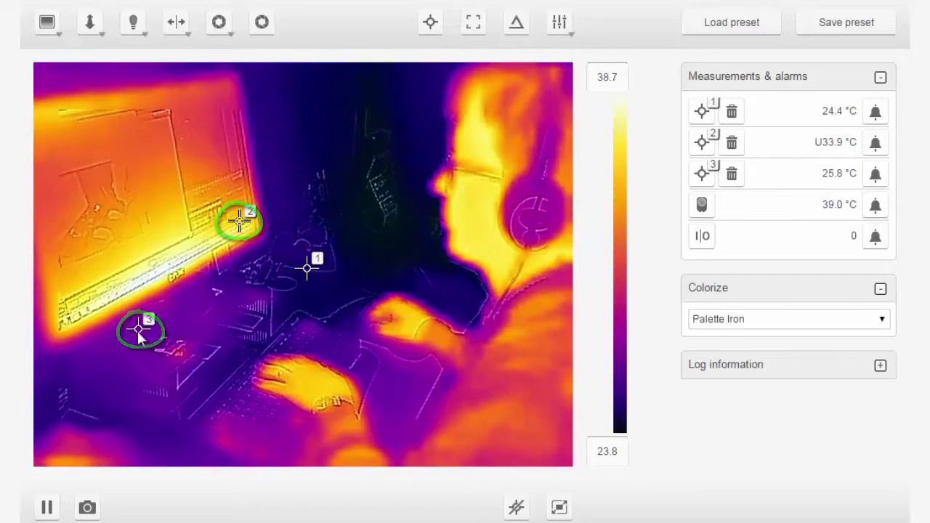
{"action": "left_click_drag", "start_coordinate": [139, 329], "coordinate": [347, 355]}
{"action": "mouse_move", "coordinate": [389, 317]}
{"action": "left_mouse_down"}
{"action": "mouse_move", "coordinate": [415, 243]}
{"action": "mouse_move", "coordinate": [374, 160]}
{"action": "mouse_move", "coordinate": [320, 157]}
{"action": "left_mouse_up"}
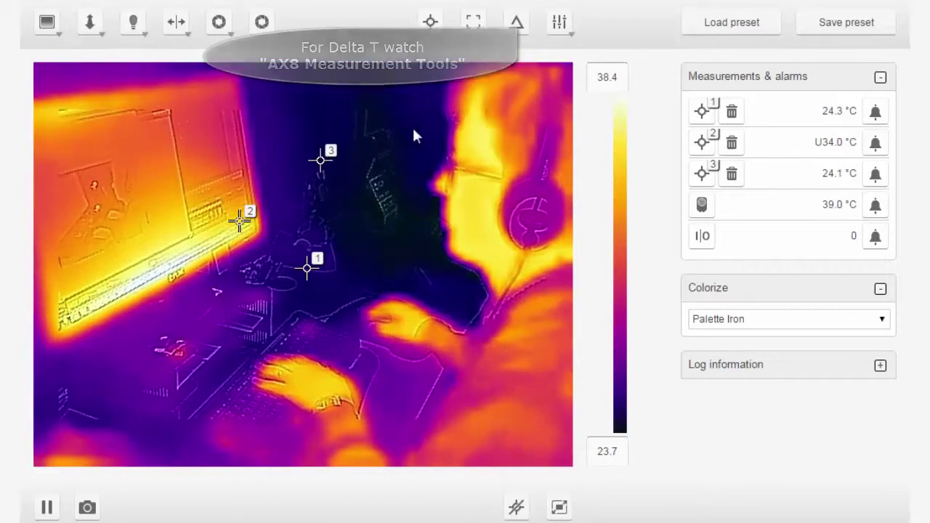
Add Box 1 and size it over the lower face and arm
{"action": "left_click", "coordinate": [475, 23]}
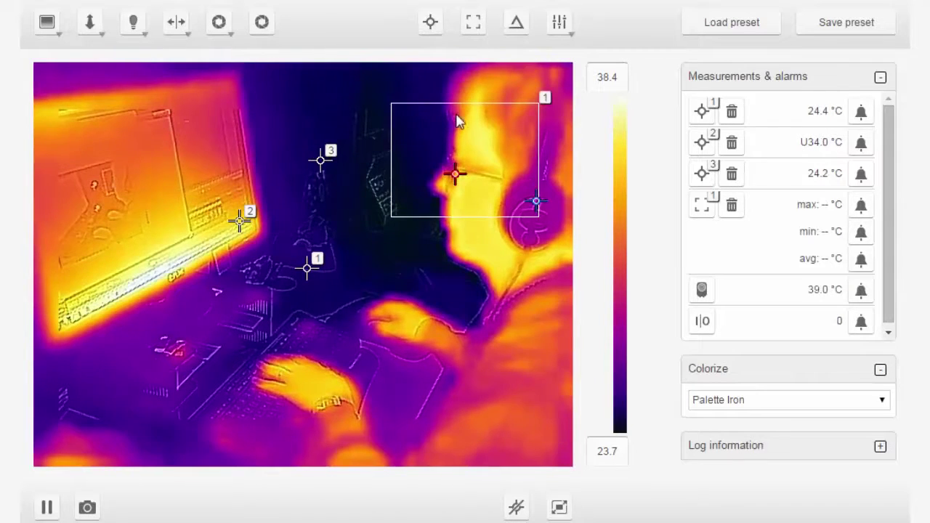
{"action": "mouse_move", "coordinate": [457, 121]}
{"action": "left_mouse_down"}
{"action": "mouse_move", "coordinate": [416, 313]}
{"action": "mouse_move", "coordinate": [443, 238]}
{"action": "left_mouse_up"}
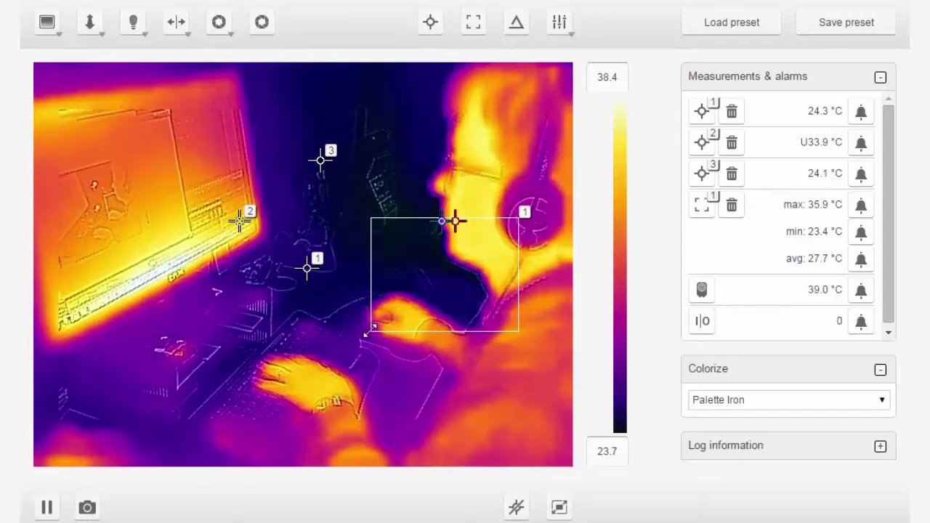
{"action": "mouse_move", "coordinate": [370, 330]}
{"action": "left_mouse_down"}
{"action": "mouse_move", "coordinate": [332, 365]}
{"action": "mouse_move", "coordinate": [342, 383]}
{"action": "mouse_move", "coordinate": [438, 414]}
{"action": "mouse_move", "coordinate": [378, 331]}
{"action": "left_mouse_up"}
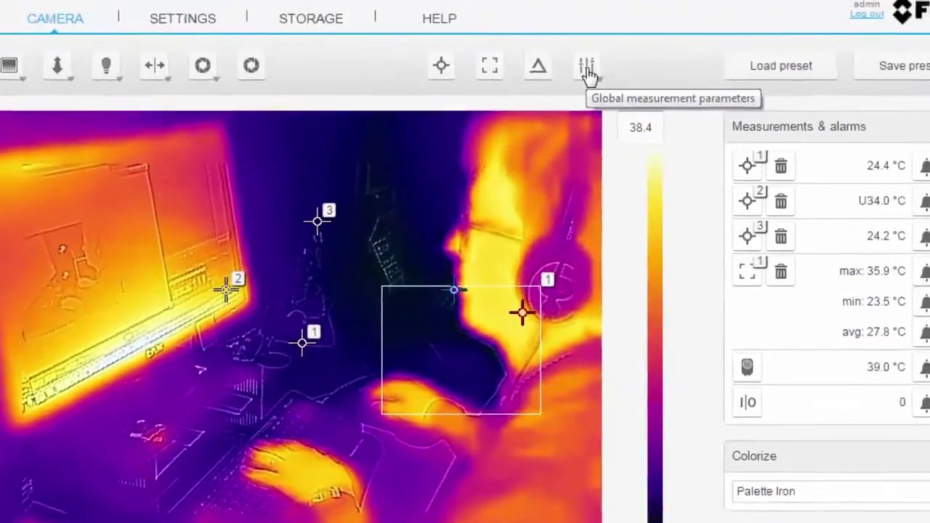
Look at the global parameters, then delete spot measurements 2 and 3
{"action": "left_click", "coordinate": [559, 25]}
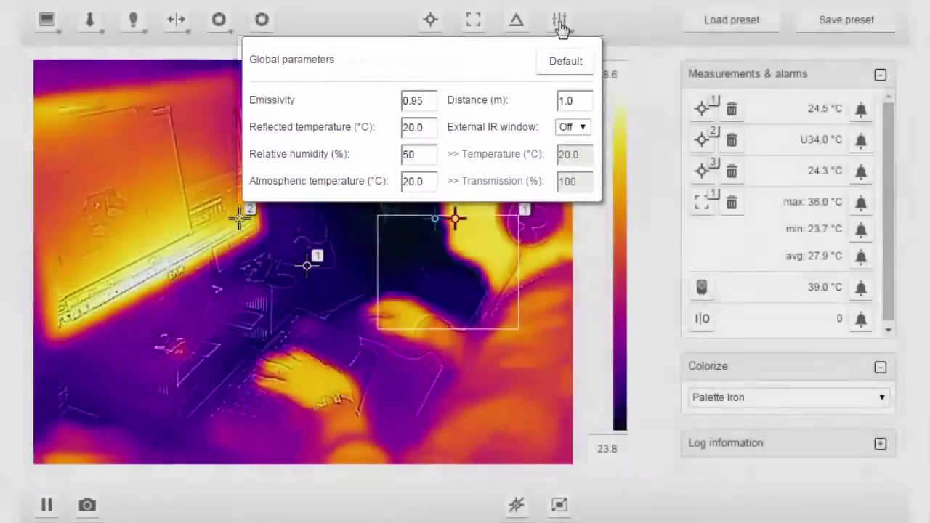
{"action": "left_click", "coordinate": [559, 27]}
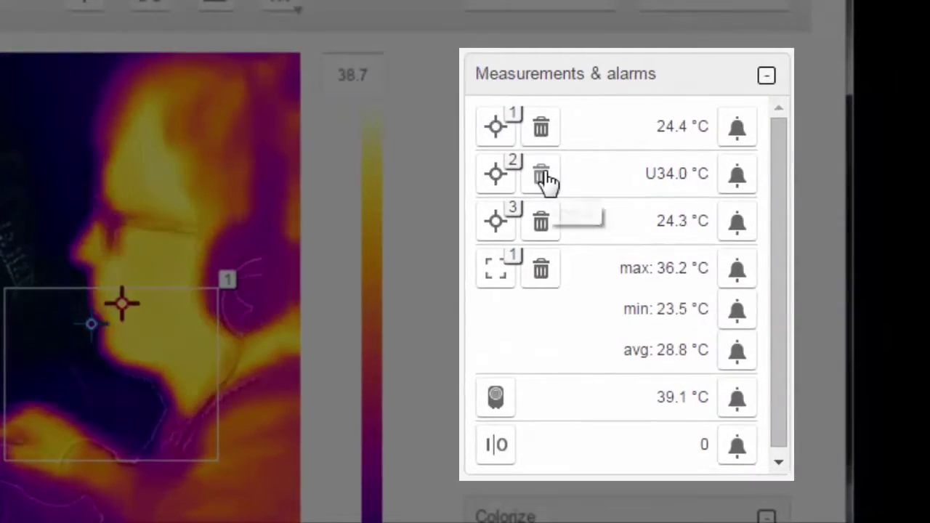
{"action": "left_click", "coordinate": [542, 175]}
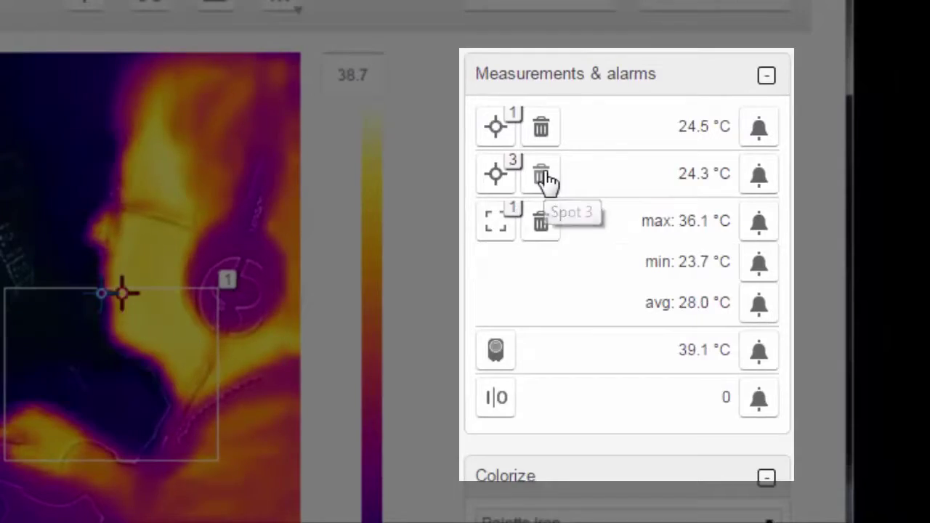
{"action": "left_click", "coordinate": [541, 174]}
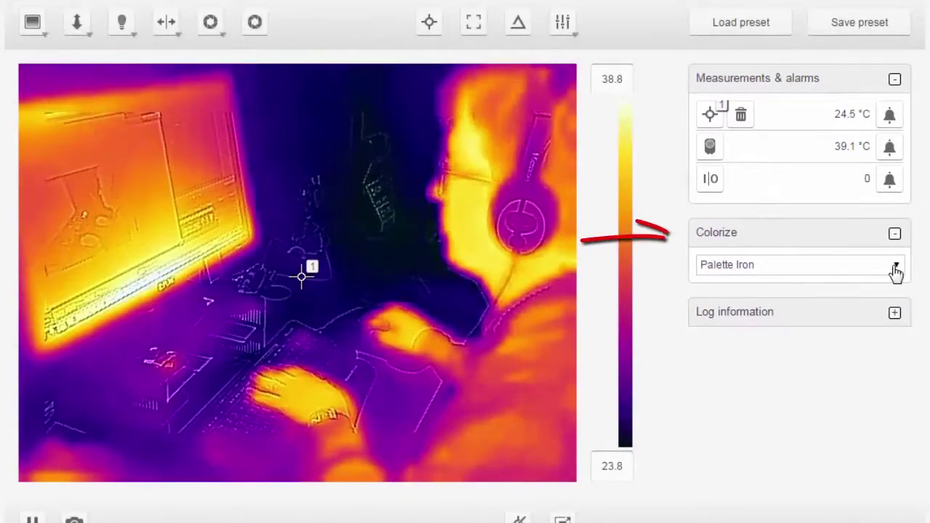
Switch the colour palette to Gray
{"action": "left_click", "coordinate": [897, 267]}
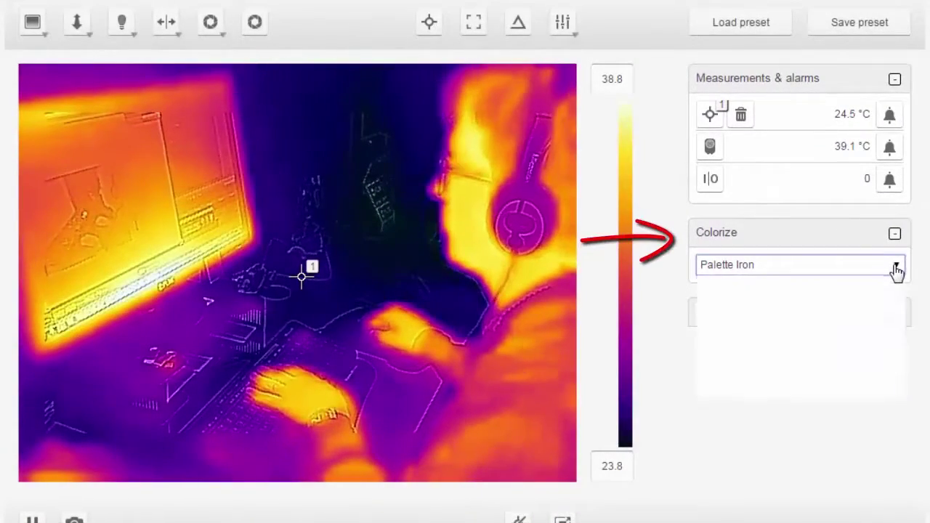
{"action": "left_click", "coordinate": [887, 295]}
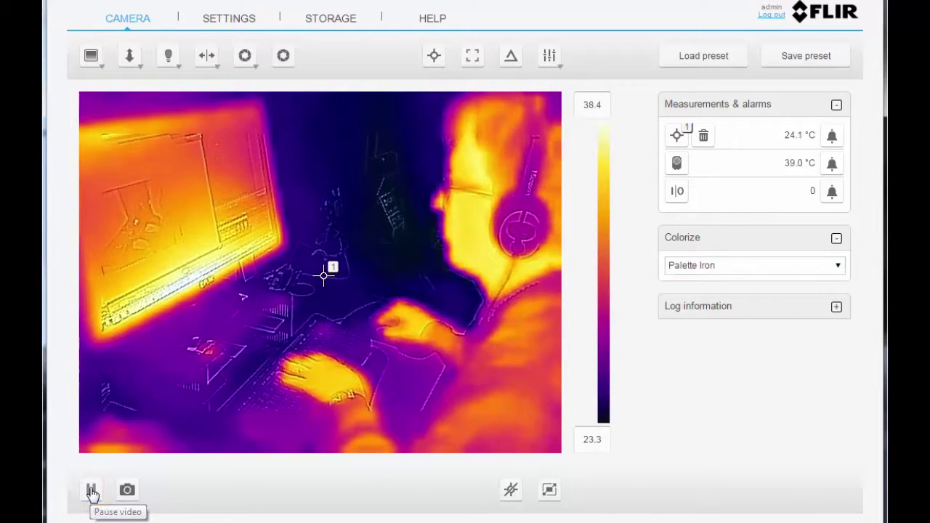
Pause and resume the live video, save a snapshot, and hide then show the overlay
{"action": "left_click", "coordinate": [92, 492]}
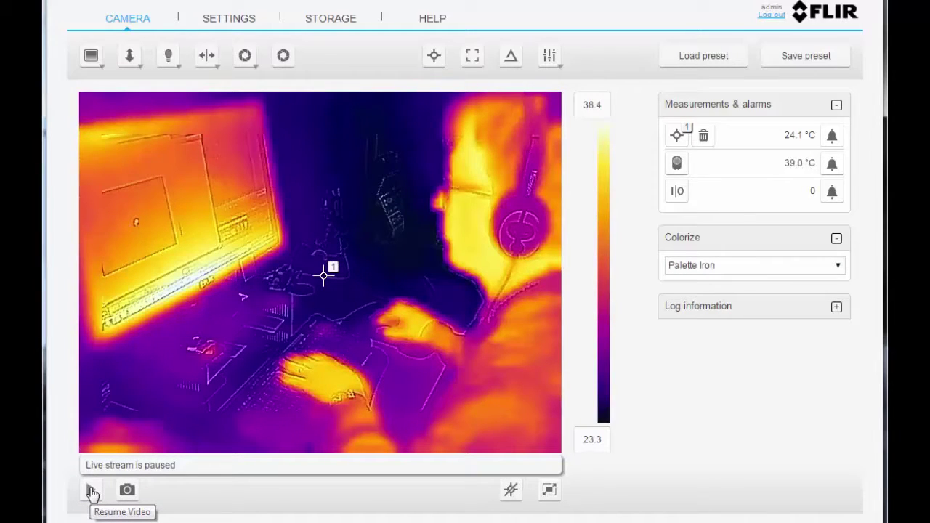
{"action": "left_click", "coordinate": [92, 493]}
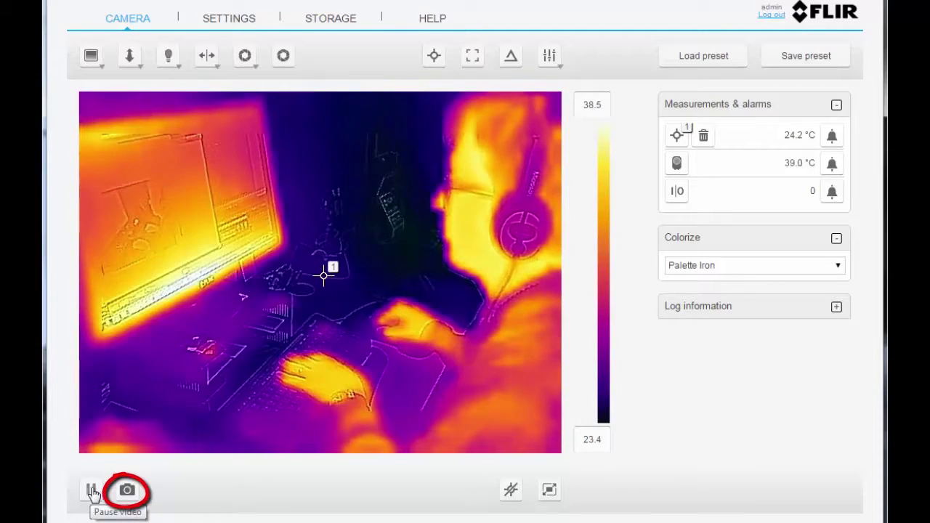
{"action": "left_click", "coordinate": [134, 496]}
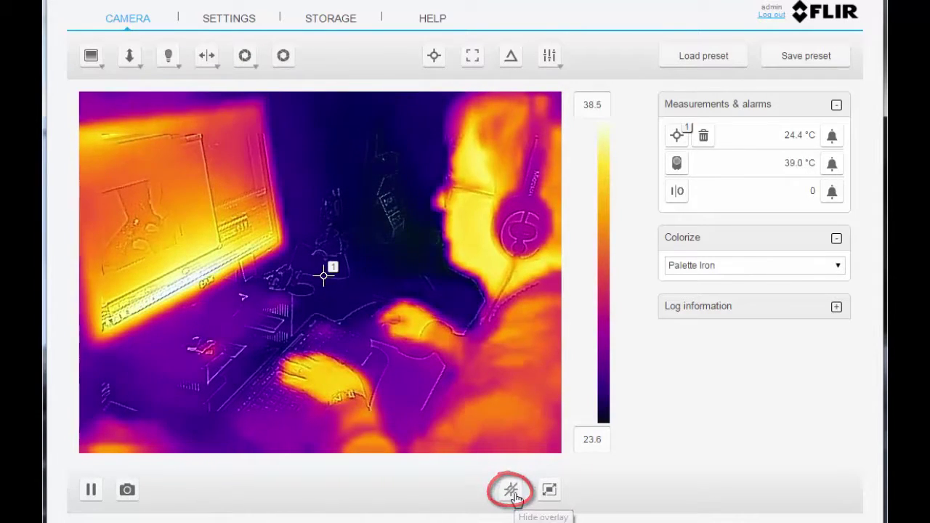
{"action": "left_click", "coordinate": [512, 493]}
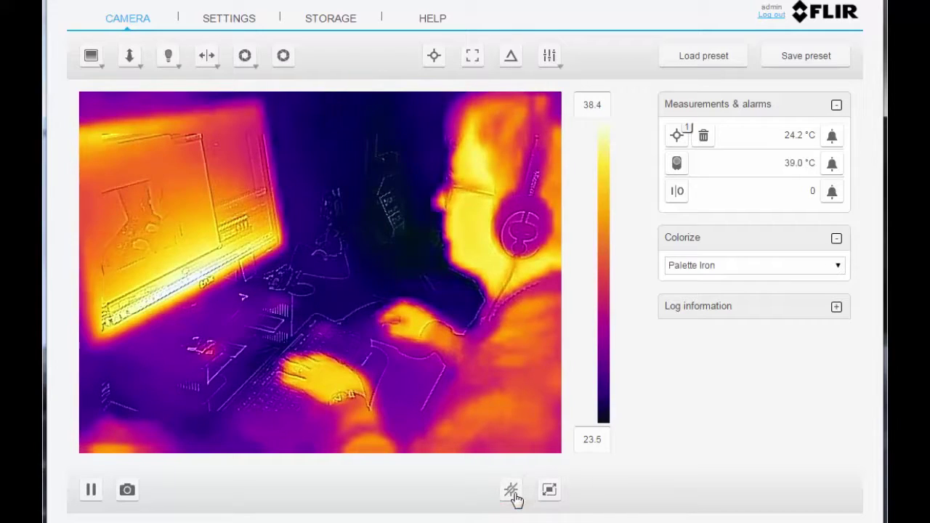
{"action": "left_click", "coordinate": [512, 495]}
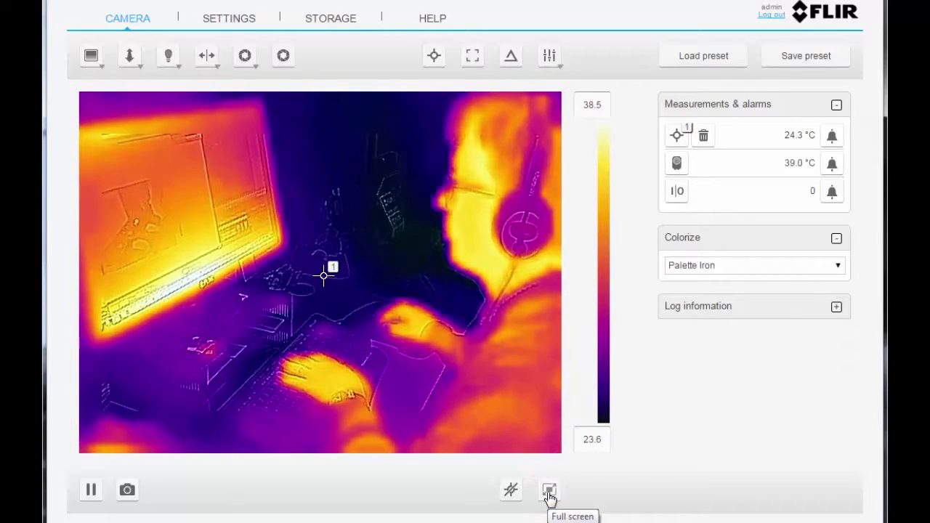
Set the scale limits to 10 and 45 °C, then return both to Auto
{"action": "left_click", "coordinate": [606, 438]}
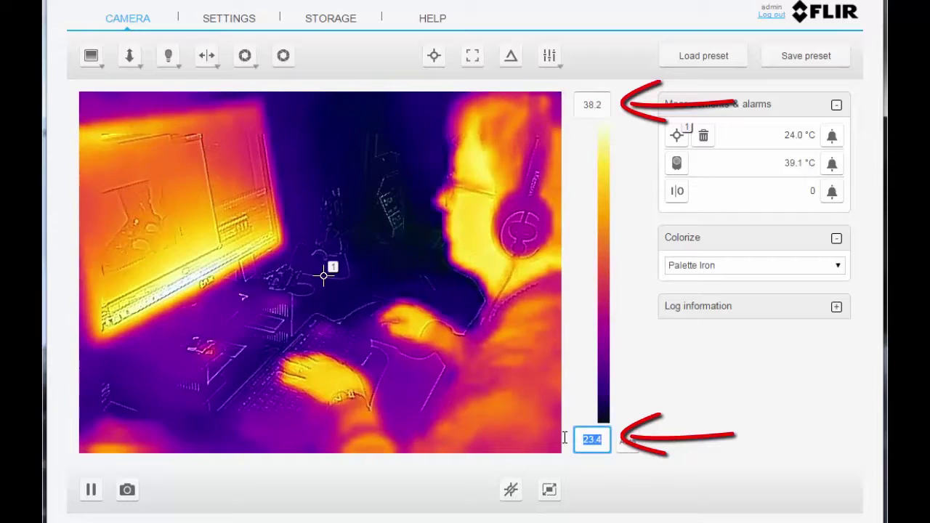
{"action": "type", "text": "10"}
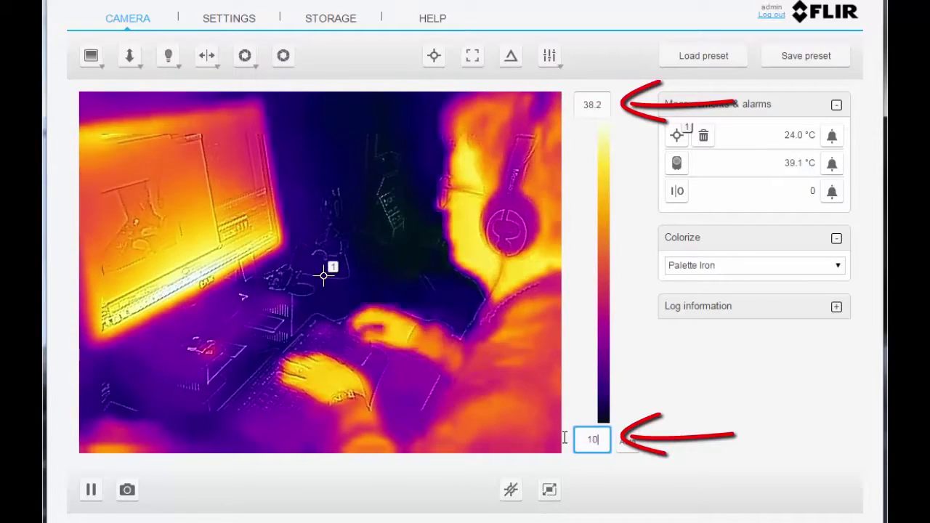
{"action": "key", "text": "Return"}
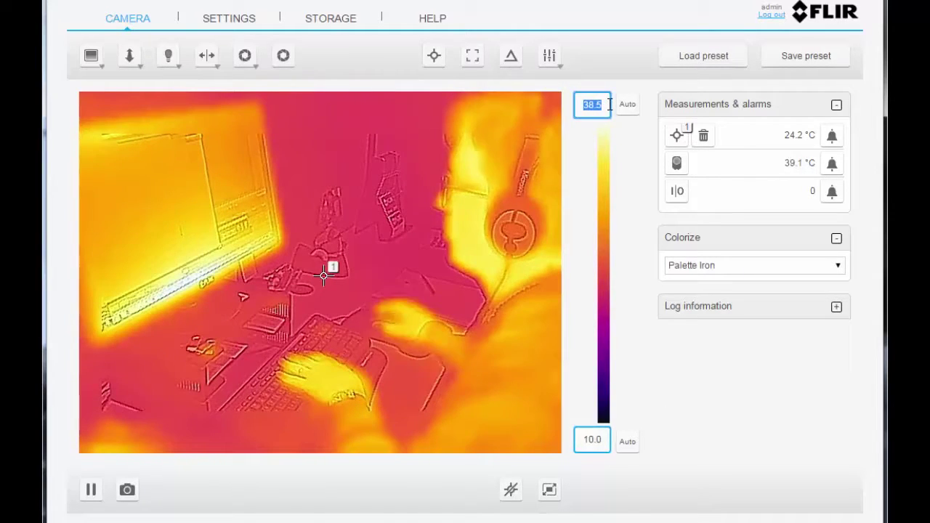
{"action": "type", "text": "45"}
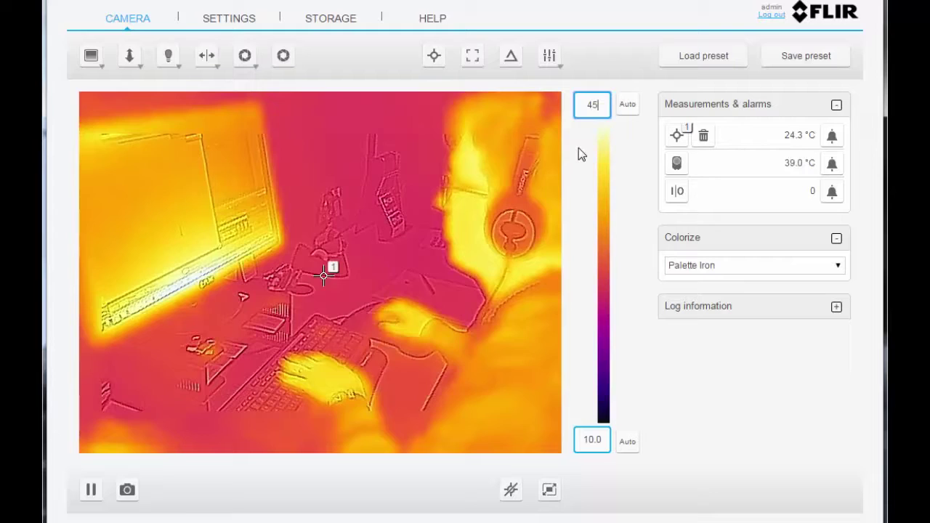
{"action": "key", "text": "Return"}
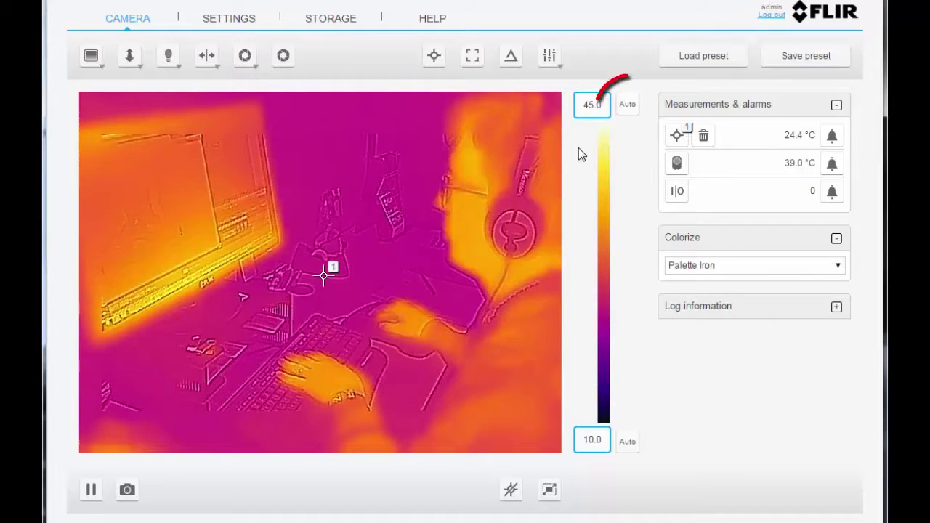
{"action": "left_click", "coordinate": [633, 108]}
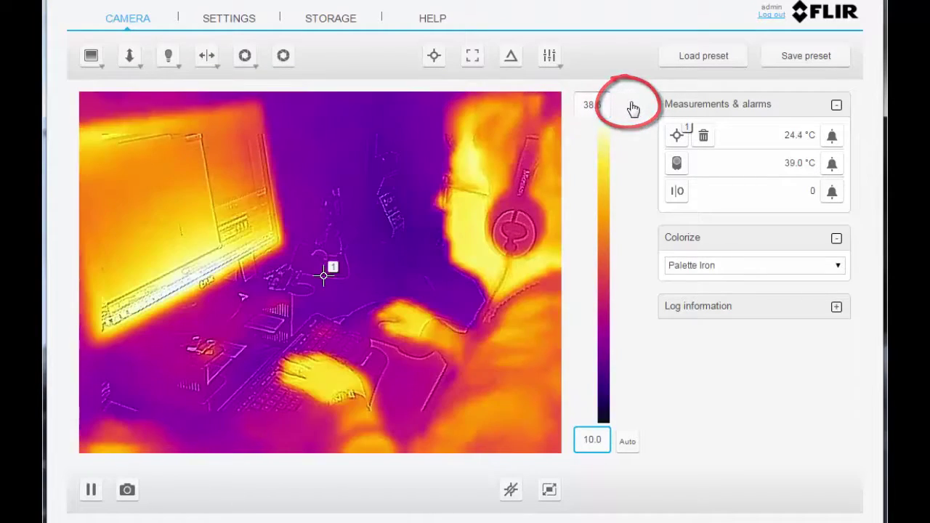
{"action": "left_click", "coordinate": [628, 445]}
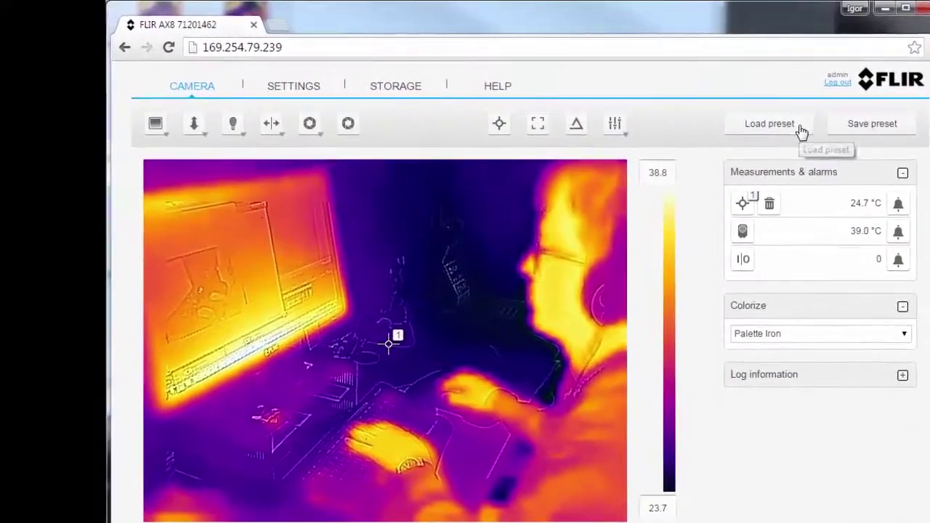
Choose userPreset.tar from the Downloads folder as the preset to load
{"action": "left_click", "coordinate": [712, 116]}
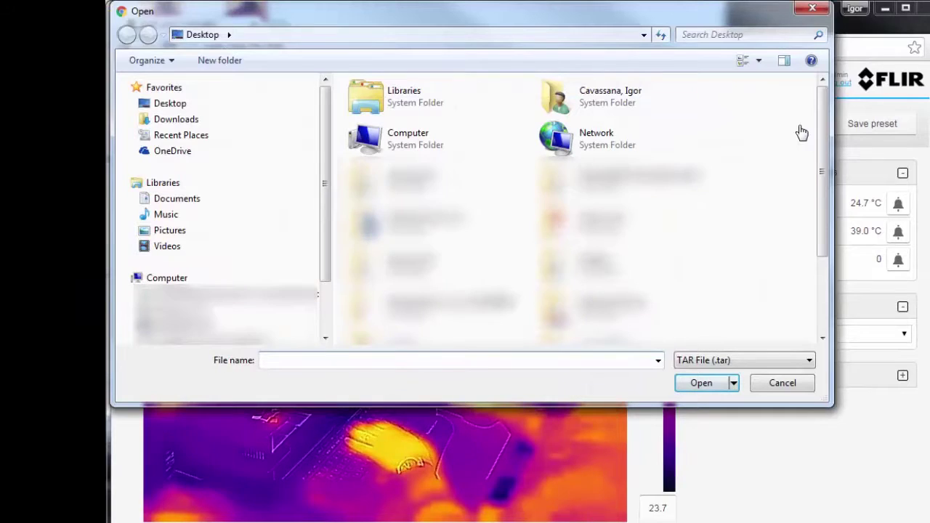
{"action": "mouse_move", "coordinate": [176, 119]}
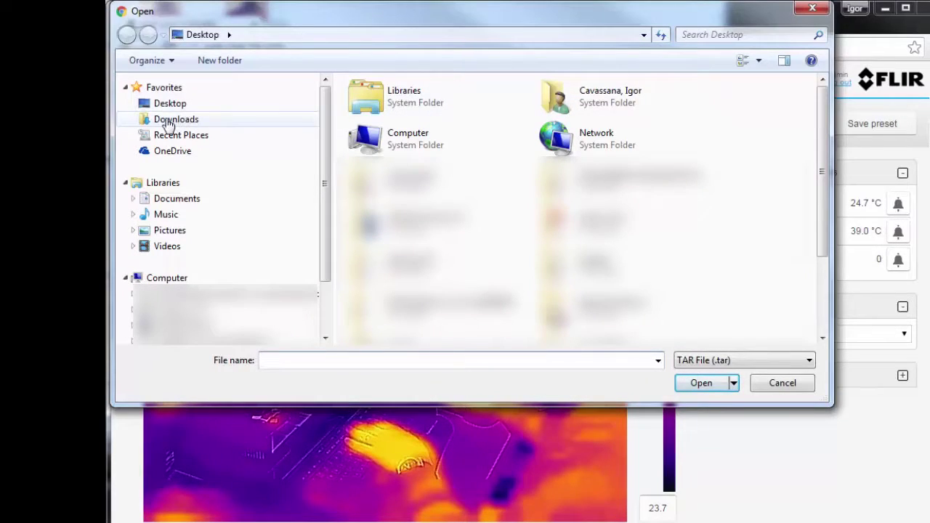
{"action": "left_click", "coordinate": [168, 124]}
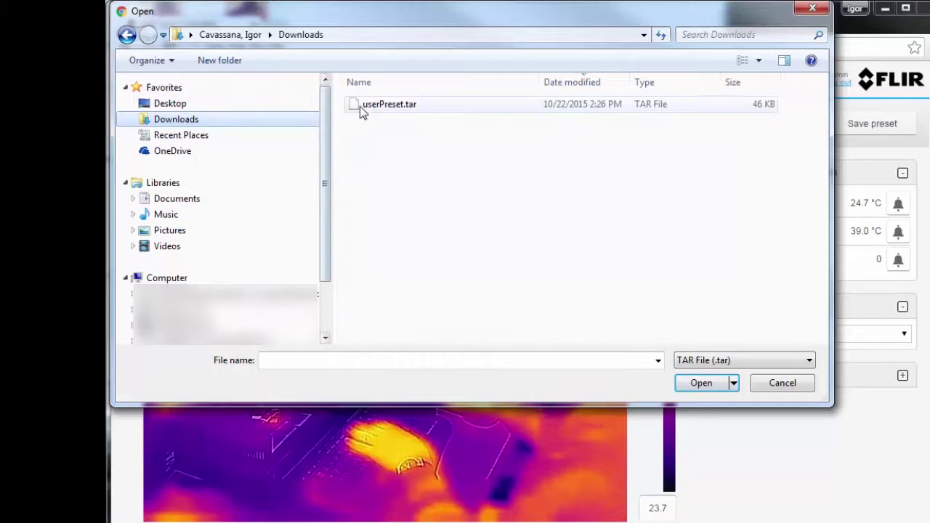
{"action": "left_click", "coordinate": [390, 108]}
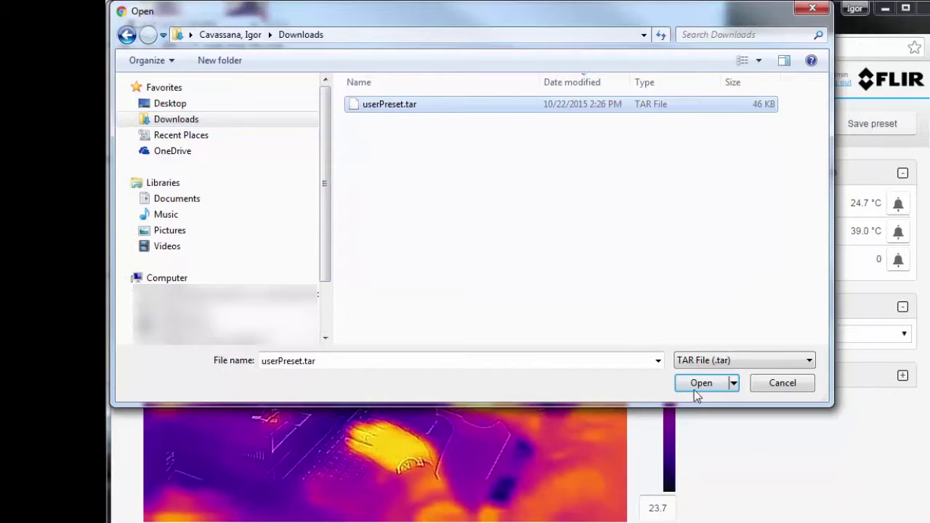